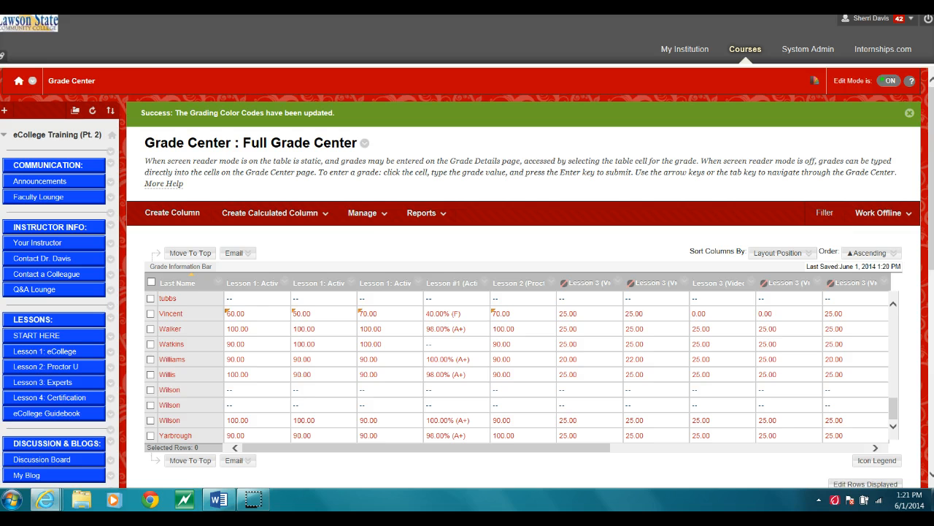
- Open the Grade Center's Grading Color Codes settings and enable grading color codes
left_click(360, 212)
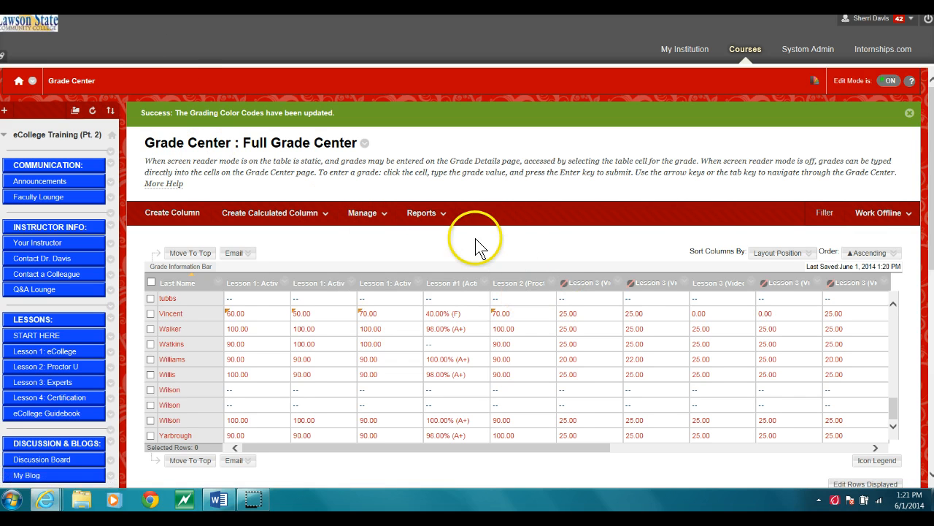
left_click(362, 212)
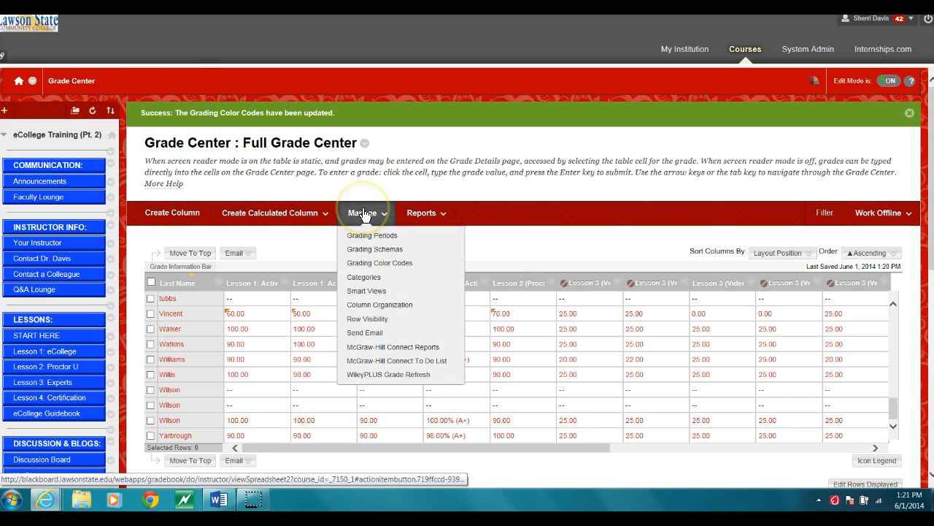
left_click(377, 264)
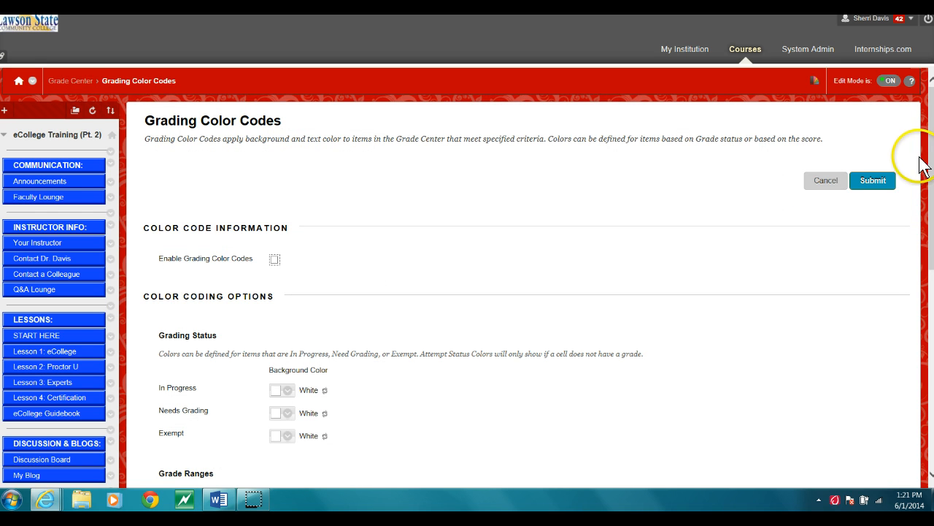
scroll(921, 165, "down", 3)
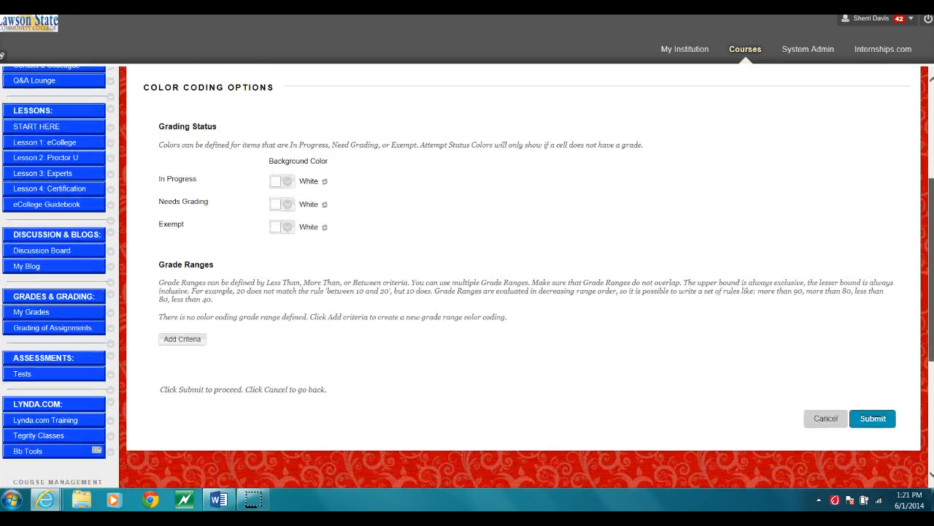
scroll(467, 277, "up", 1)
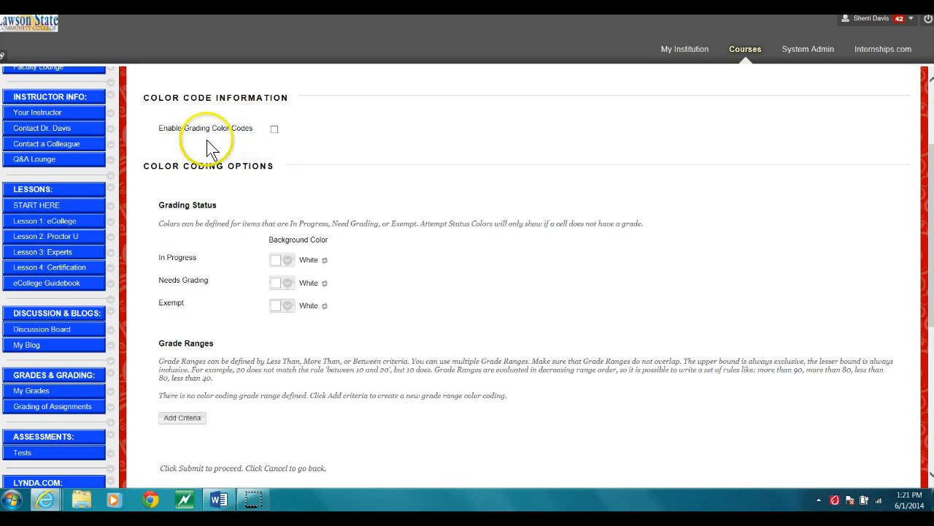
left_click(275, 129)
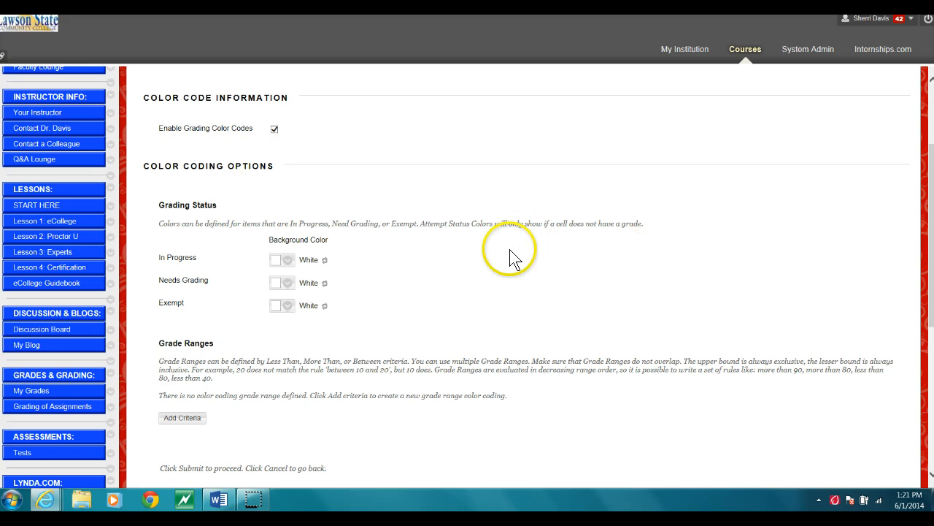
- Try Blue and Azure-Azure-Blue as the In Progress background color, and set it back to White
left_click_drag(930, 226, 930, 268)
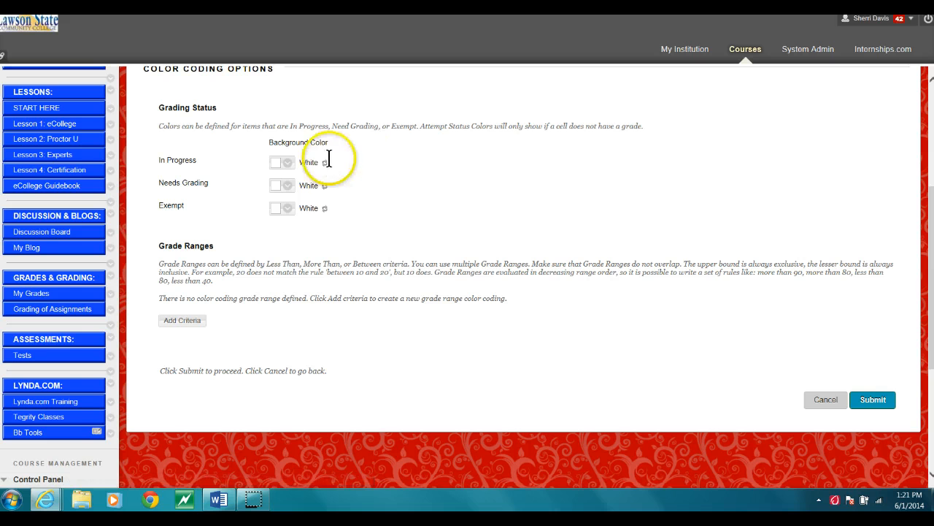
left_click(288, 164)
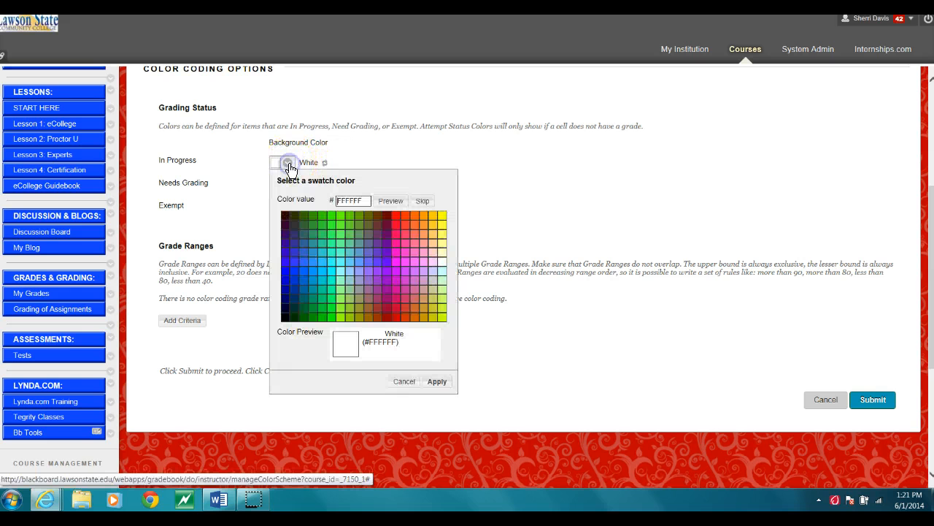
left_click(285, 271)
left_click(437, 381)
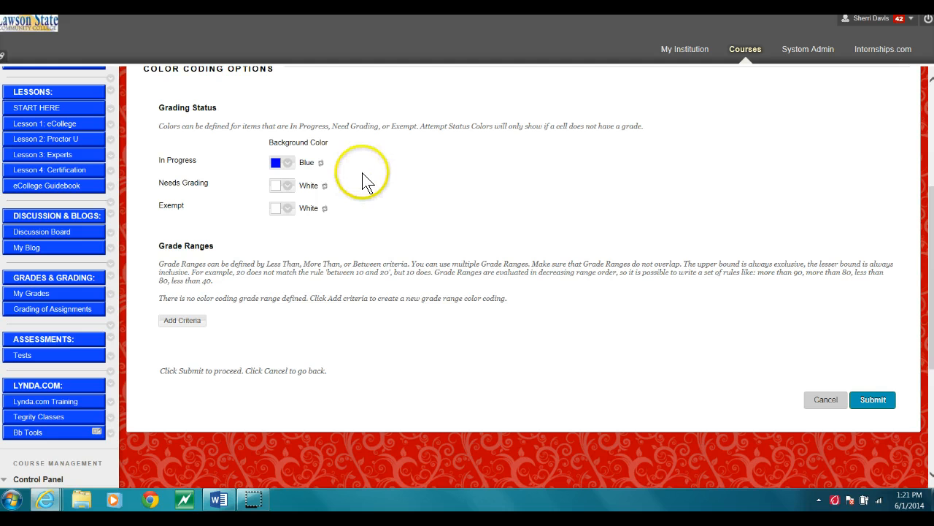
left_click(288, 162)
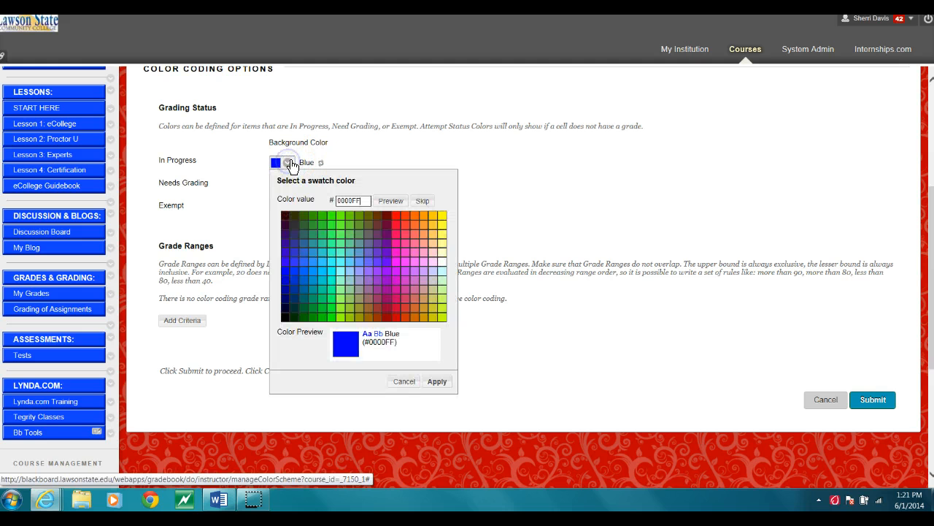
left_click(305, 271)
left_click(438, 381)
left_click(484, 259)
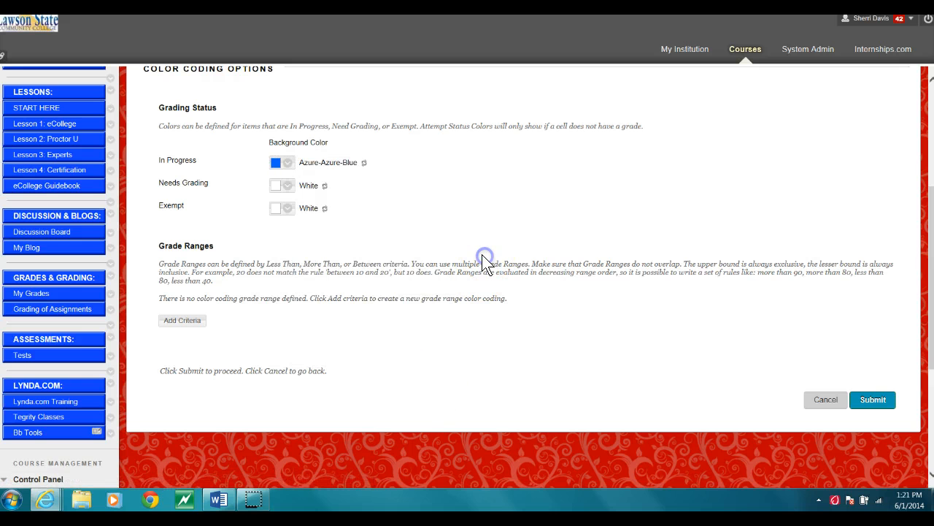
left_click(288, 162)
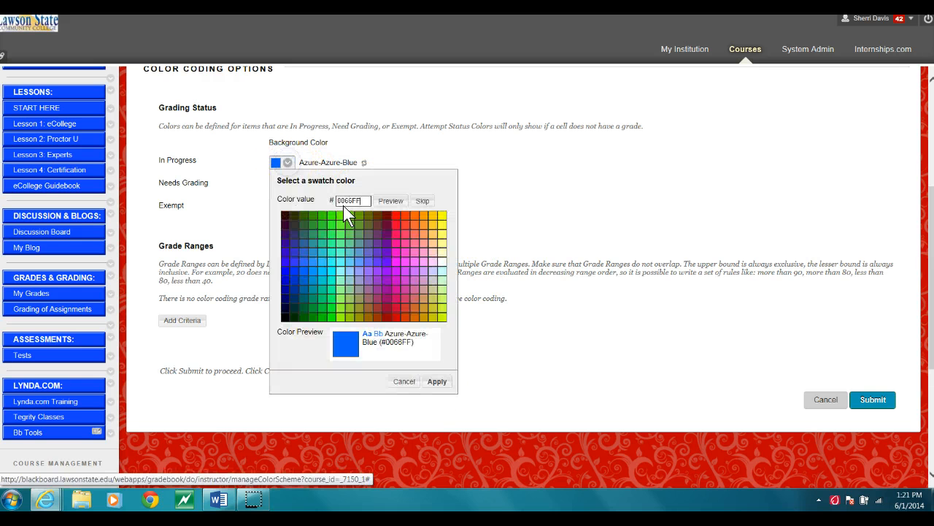
left_click(442, 261)
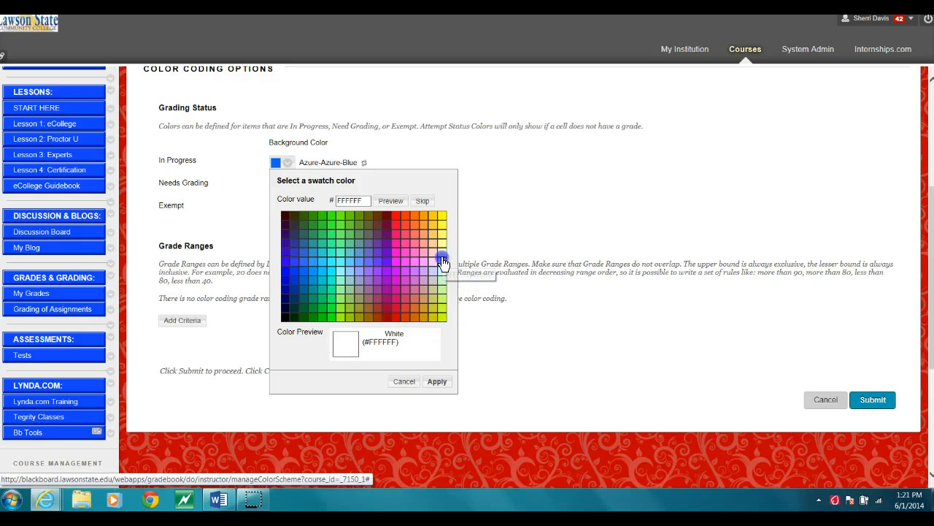
left_click(436, 381)
- Set the Needs Grading status background color to Blue-Blue-Azure
left_click(288, 187)
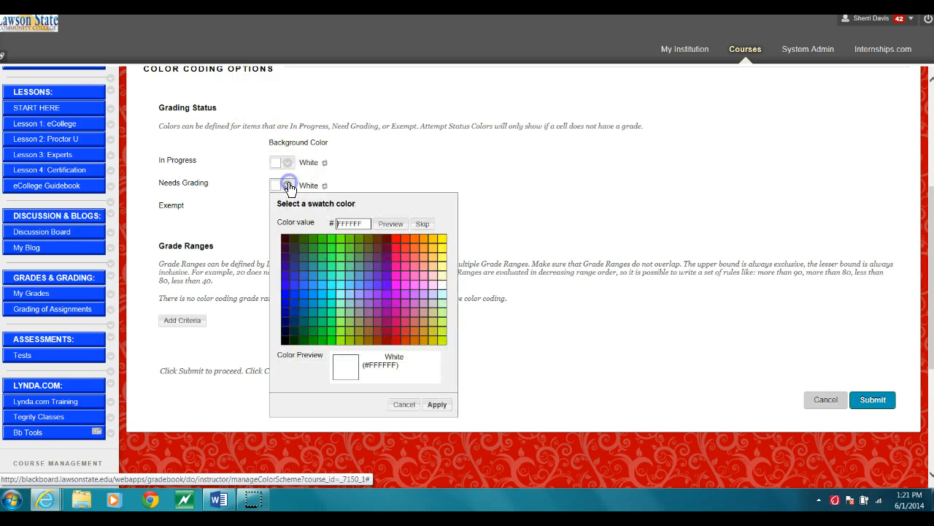
left_click(294, 295)
left_click(437, 404)
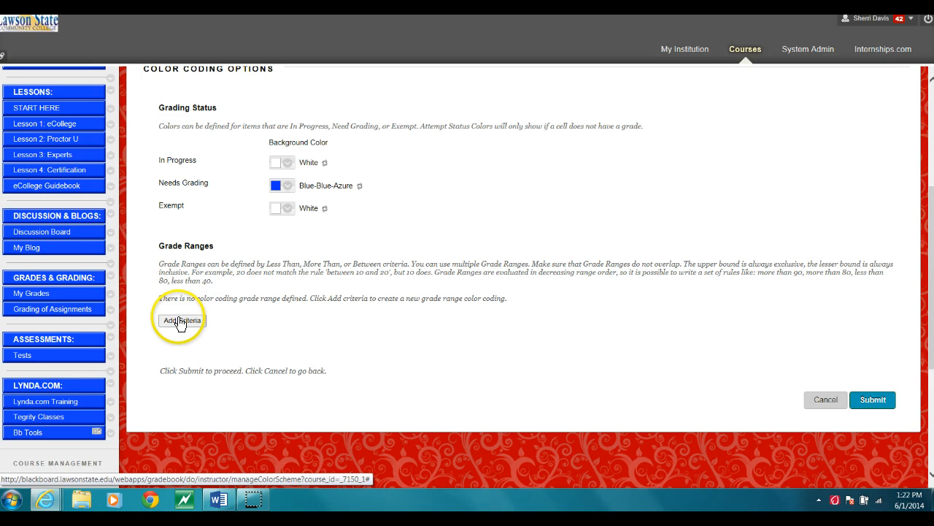
- Add three criteria rows to the Grade Ranges for color coding
left_click(180, 321)
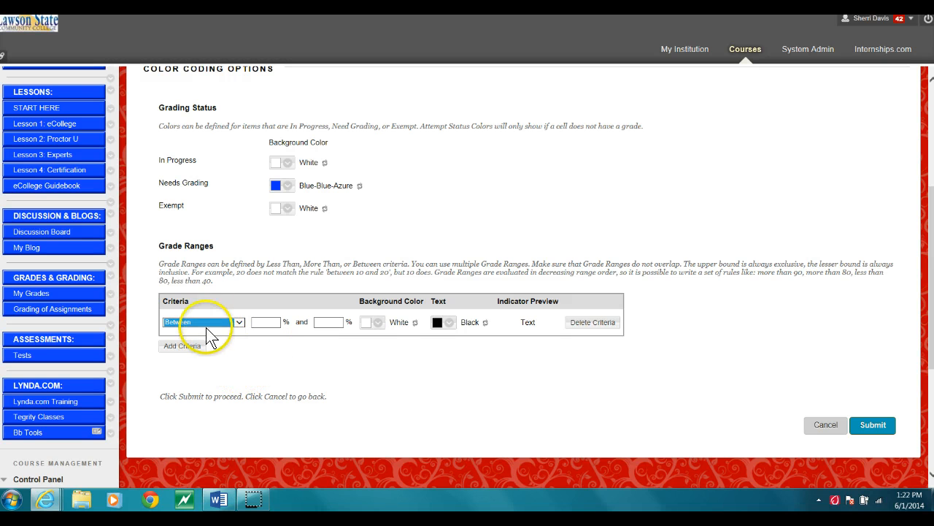
left_click(183, 346)
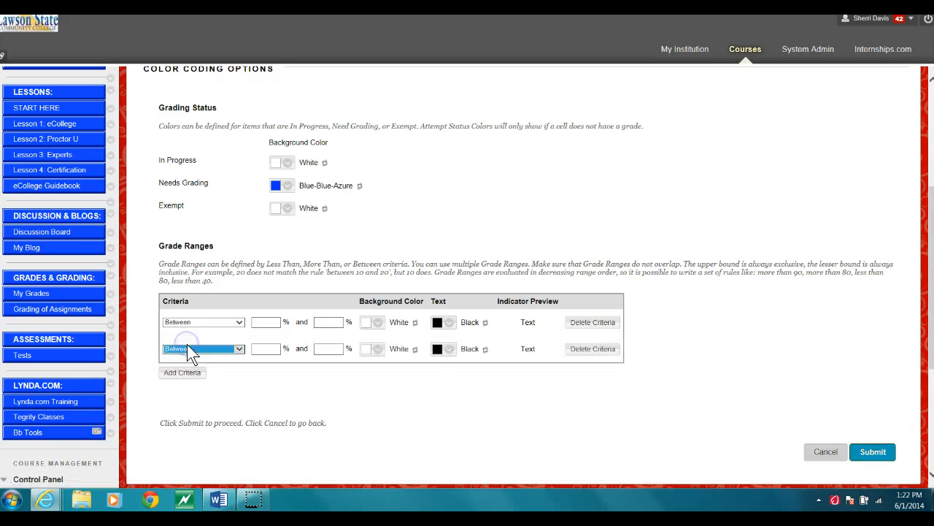
left_click(183, 374)
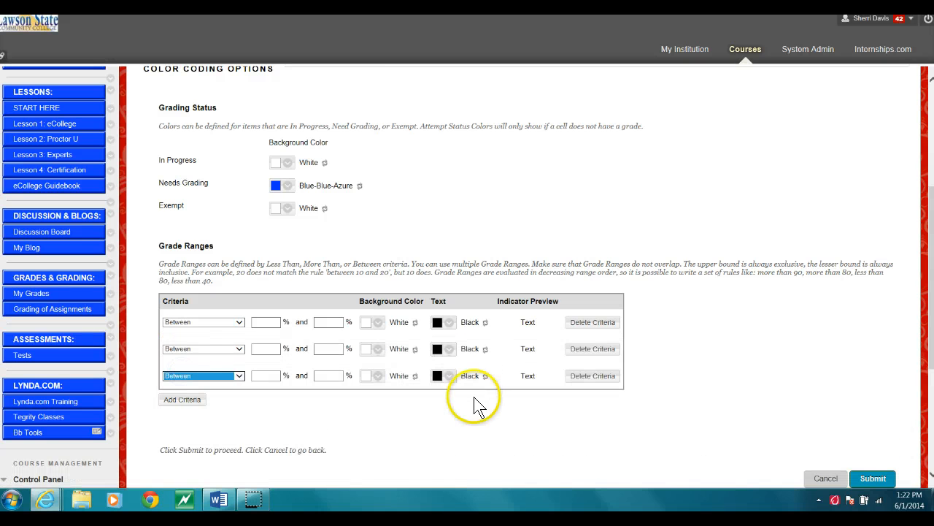
- Define the third grade range criterion as between 0% and 59.9999%
left_click_drag(932, 198, 932, 238)
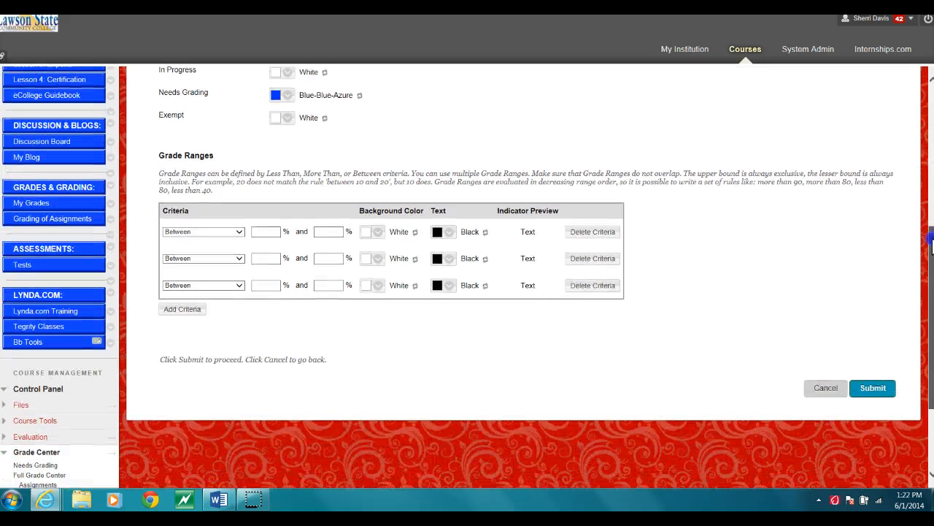
left_click(239, 286)
left_click(237, 285)
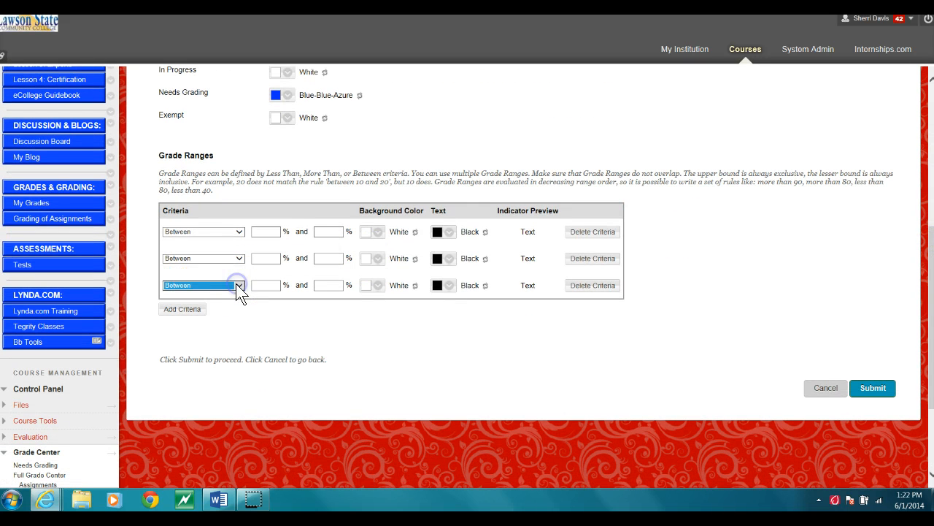
left_click(231, 325)
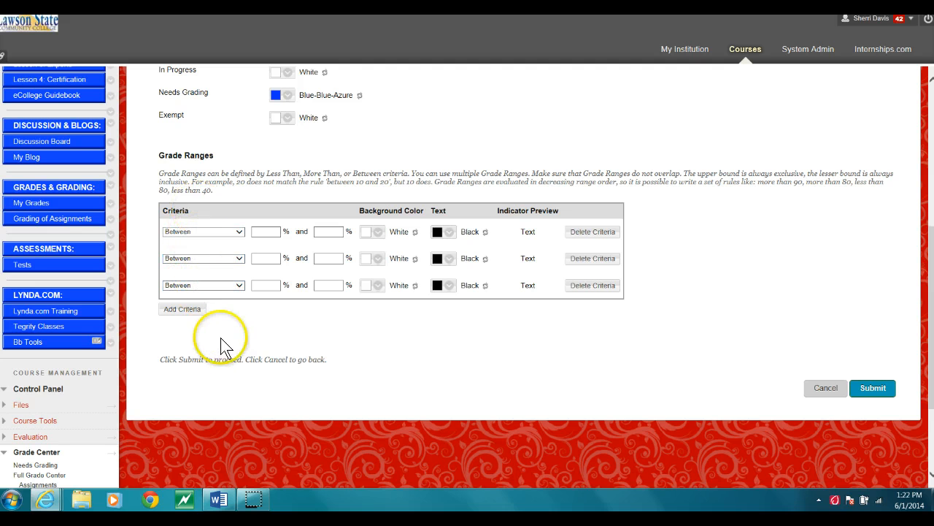
left_click(269, 285)
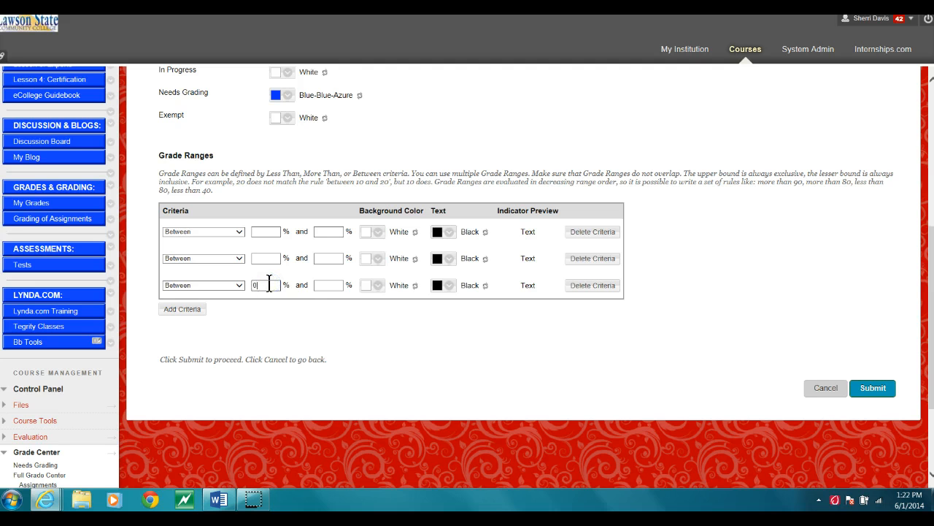
left_click(320, 285)
left_click(358, 318)
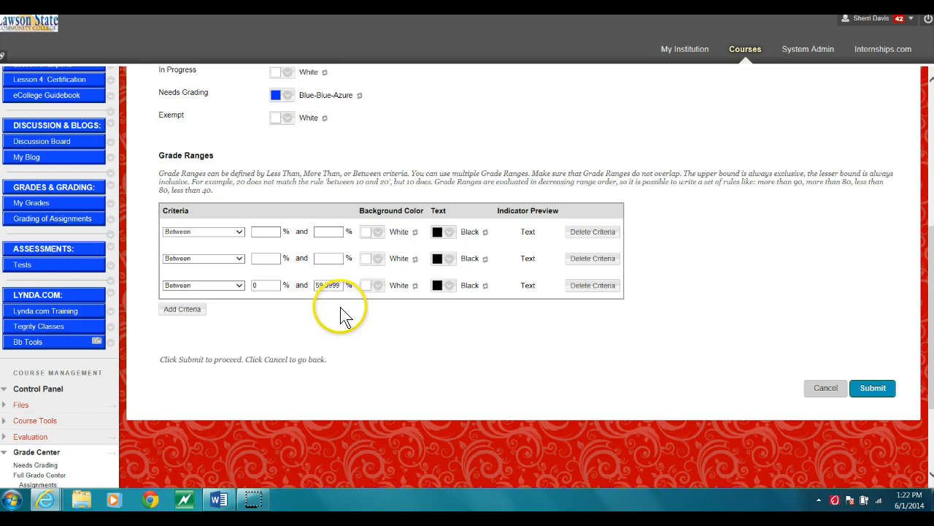
left_click(323, 285)
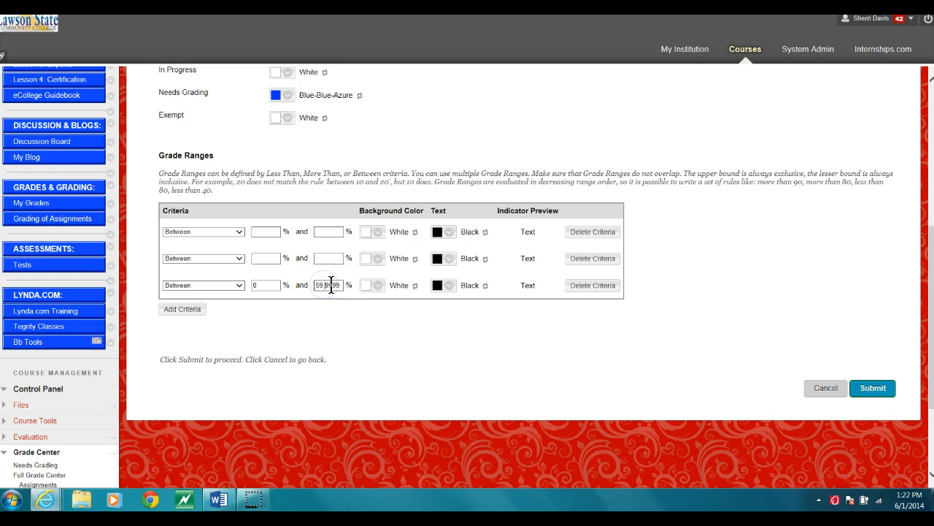
left_click(345, 285)
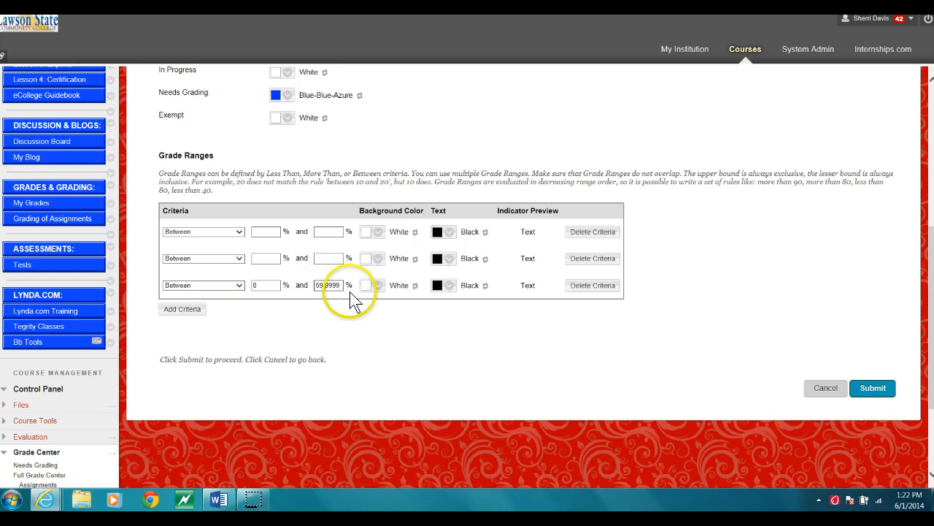
- Apply Dark Hard Red (#CC0000) as the background color of the 0 to 59.9999% grade range
left_click(376, 284)
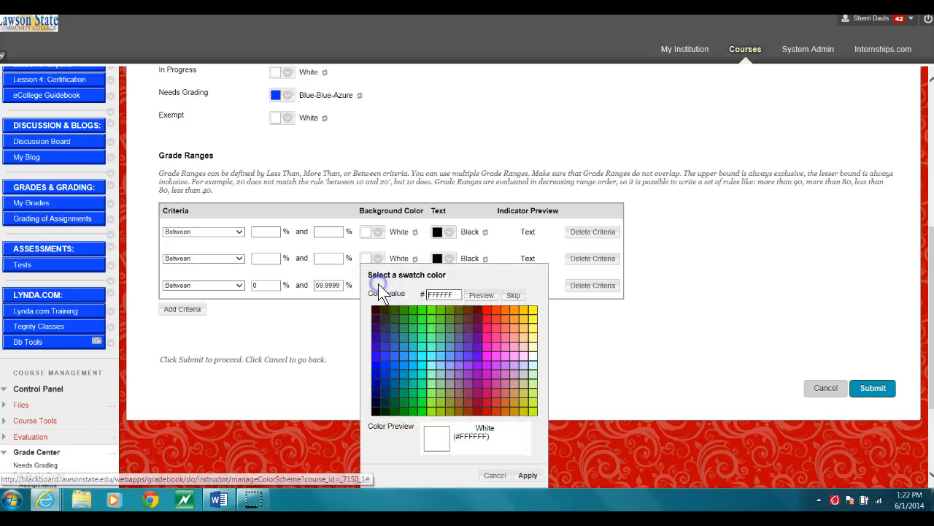
left_click(488, 403)
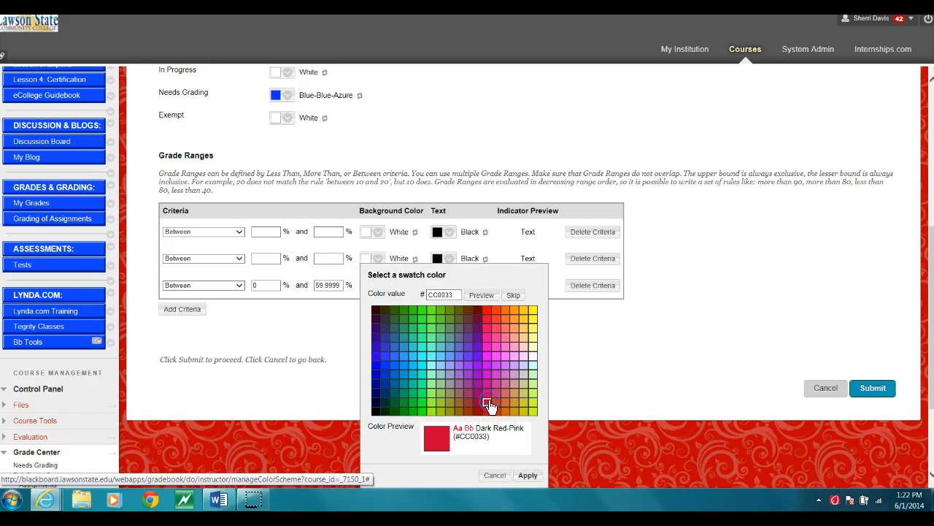
left_click(487, 411)
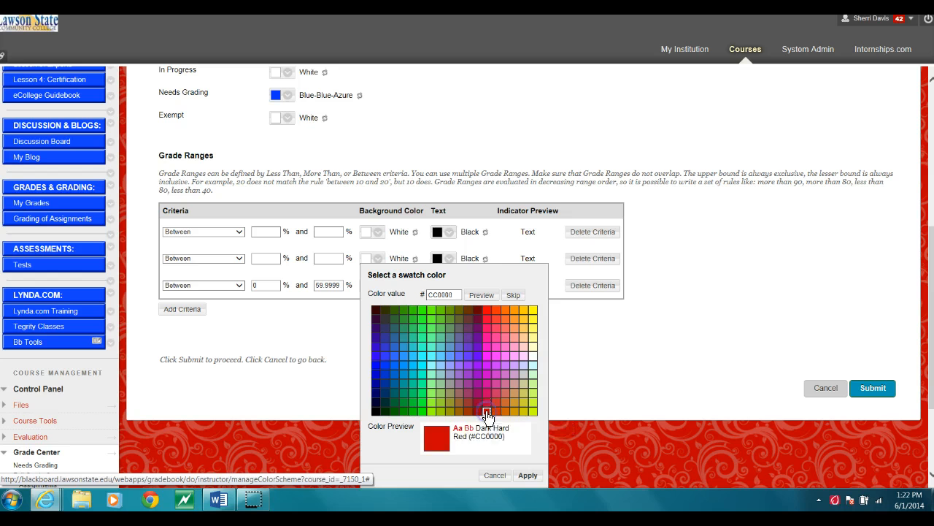
left_click(527, 475)
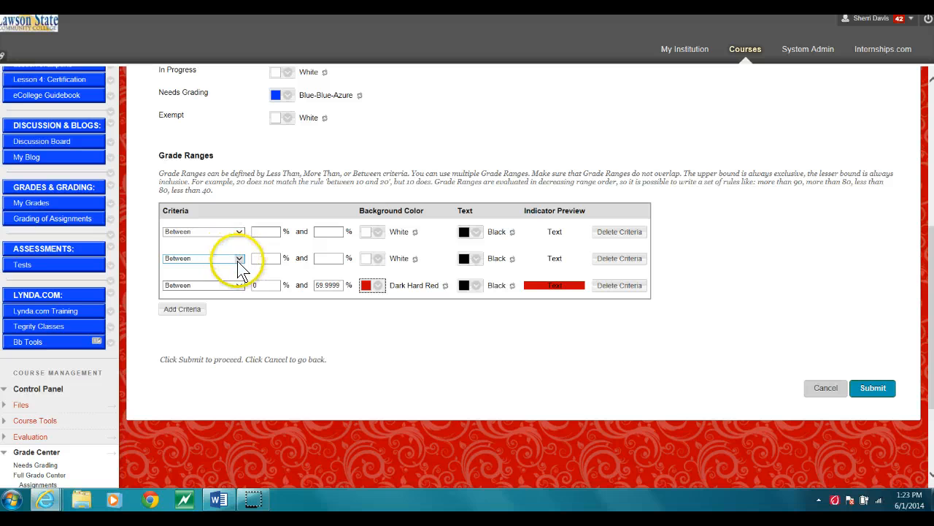
- Define the second grade range criterion as between 60.0000% and 69.9999%
left_click(267, 257)
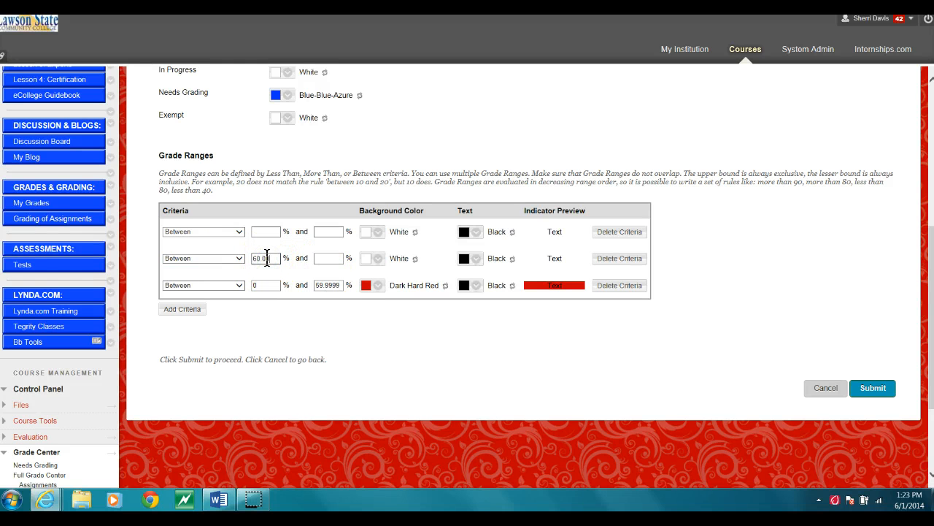
left_click(322, 258)
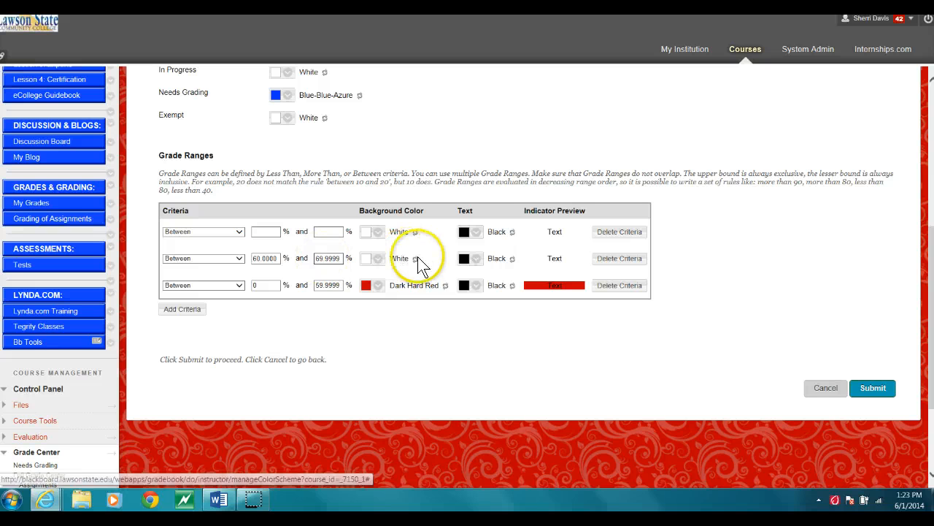
- Try to give the 60.0000 to 69.9999% grade range a Yellow (#FFFF00) background and submit the color codes
left_click(376, 259)
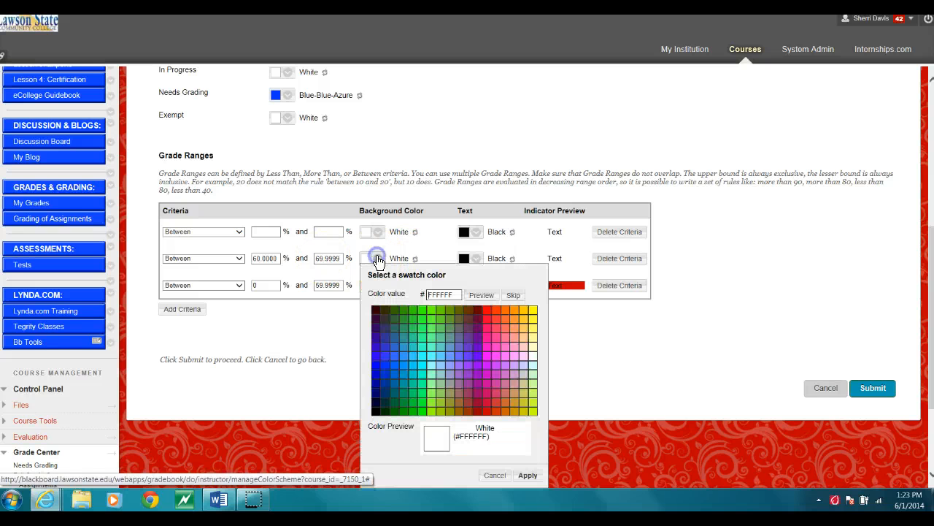
left_click(532, 311)
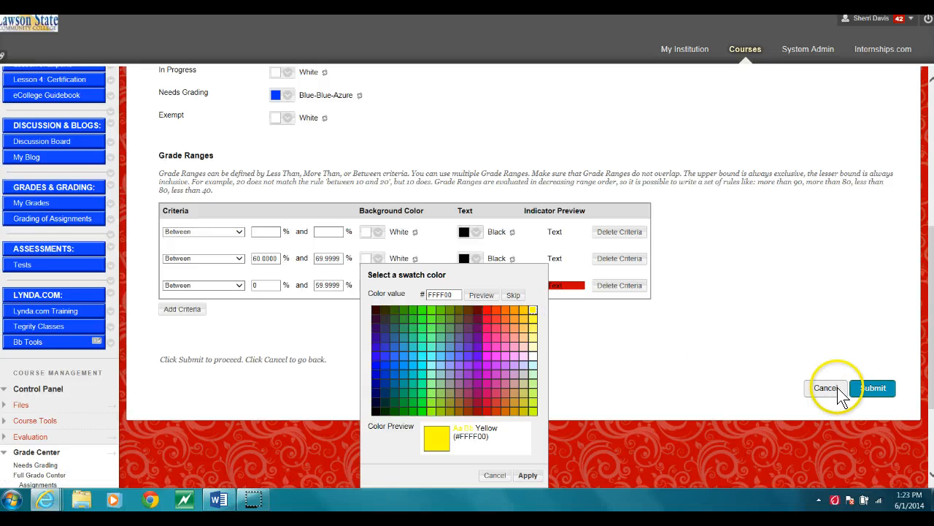
left_click(866, 388)
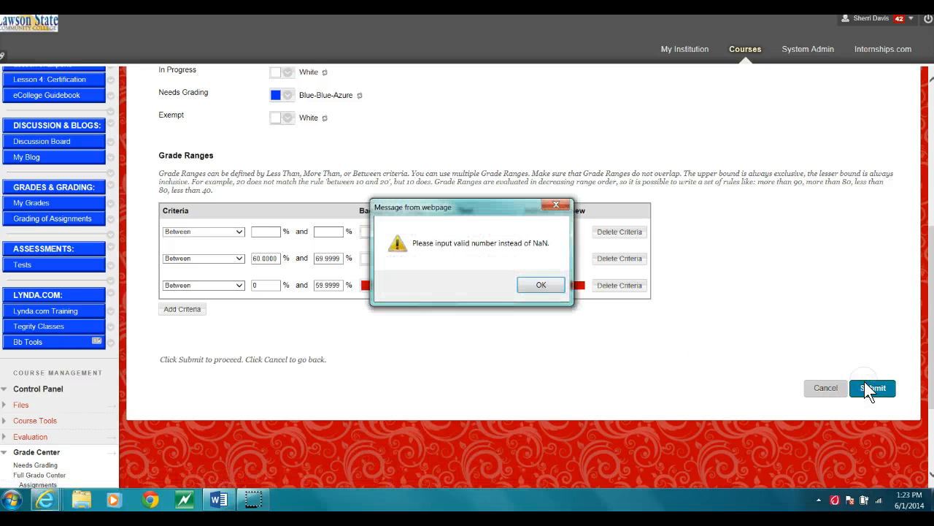
left_click(541, 285)
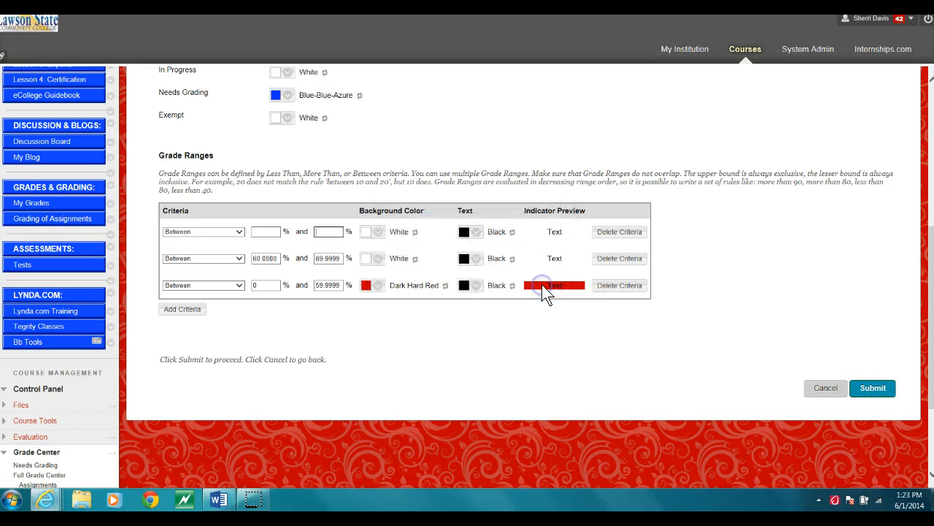
- Apply Yellow (#FFFF00) as the background color of the 60.0000 to 69.9999% grade range
left_click(372, 258)
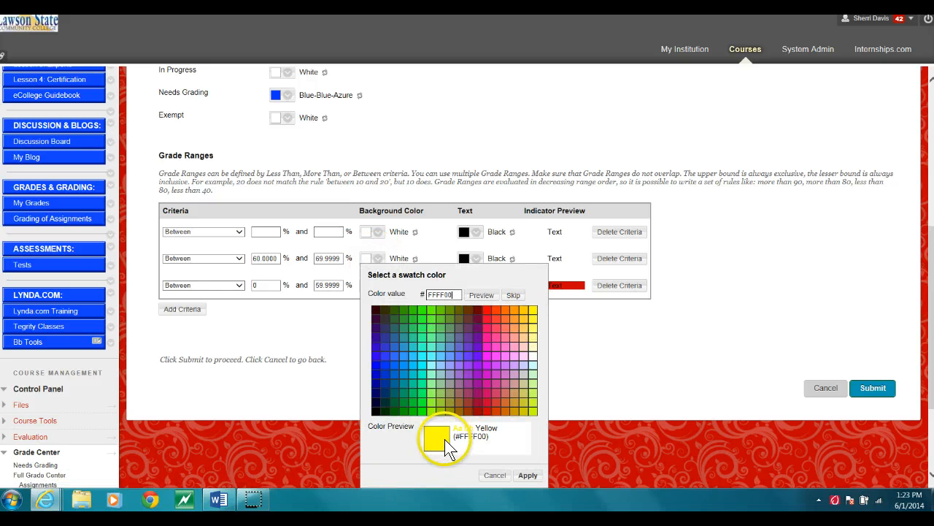
left_click(527, 475)
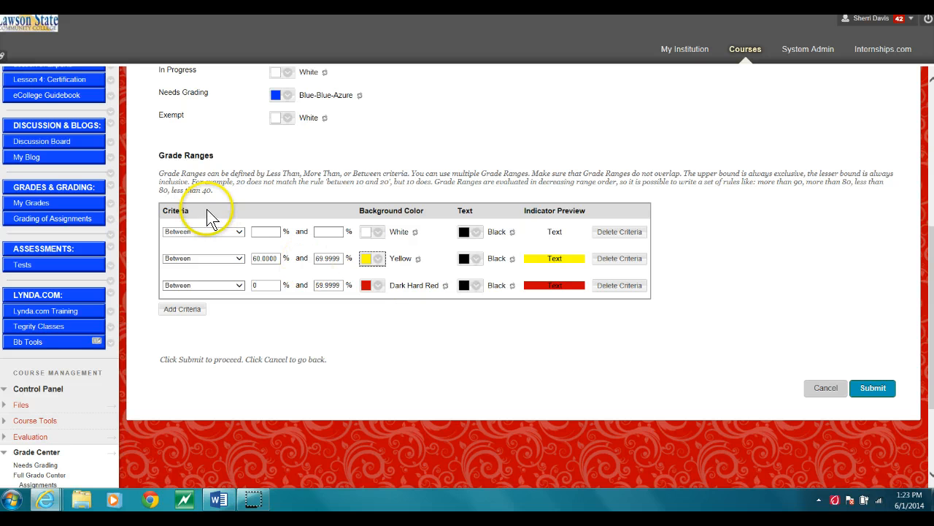
- Define the first grade range criterion as between 70.0000% and 101.000%
left_click(257, 231)
left_click(260, 232)
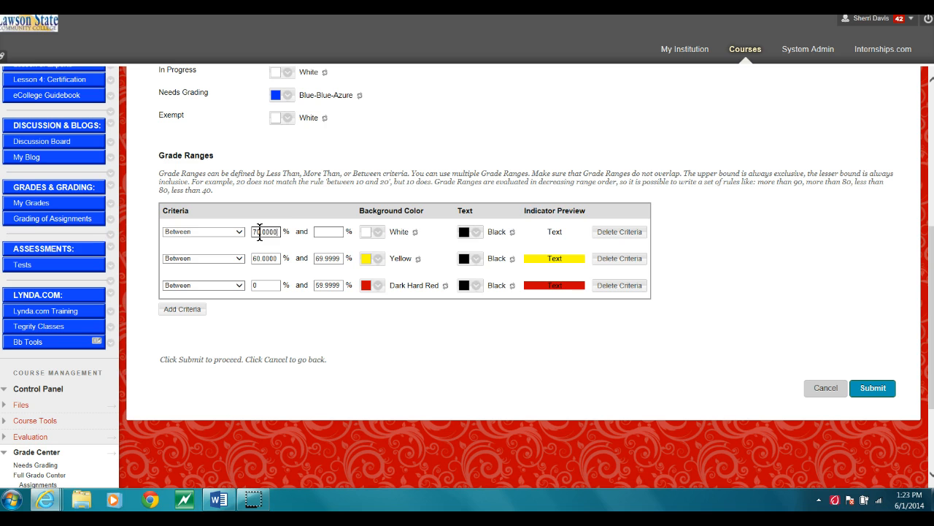
left_click(319, 231)
- Apply Dark Green Spring (#33CC00) as the background color of the 70.0000 to 101.000% grade range
left_click(378, 232)
left_click(413, 286)
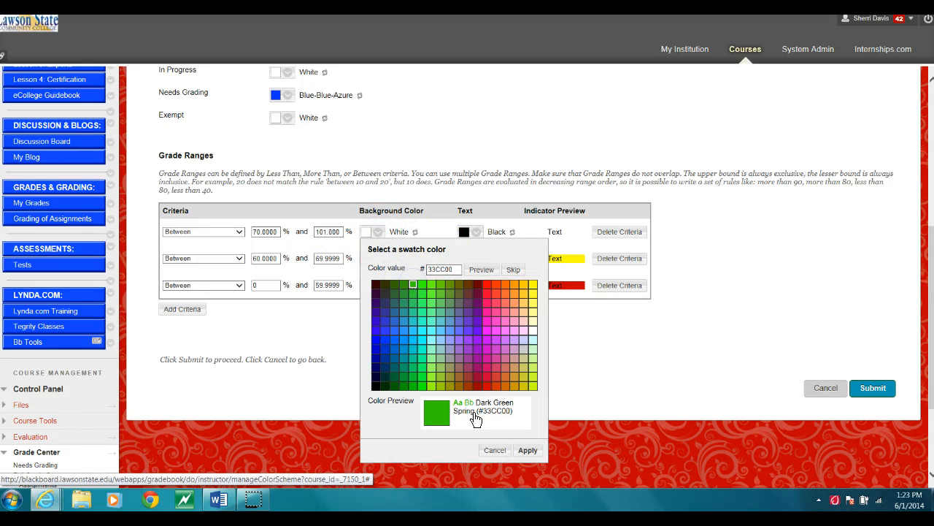
left_click(527, 450)
left_click(486, 387)
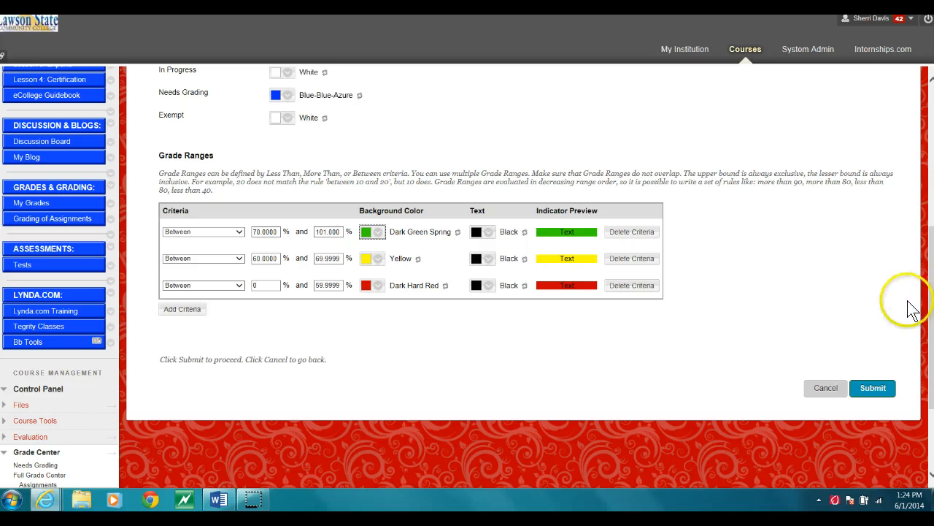
- Review the color coding options, submit the grading color codes and view the color-coded grades in the Full Grade Center
left_click_drag(931, 298, 931, 221)
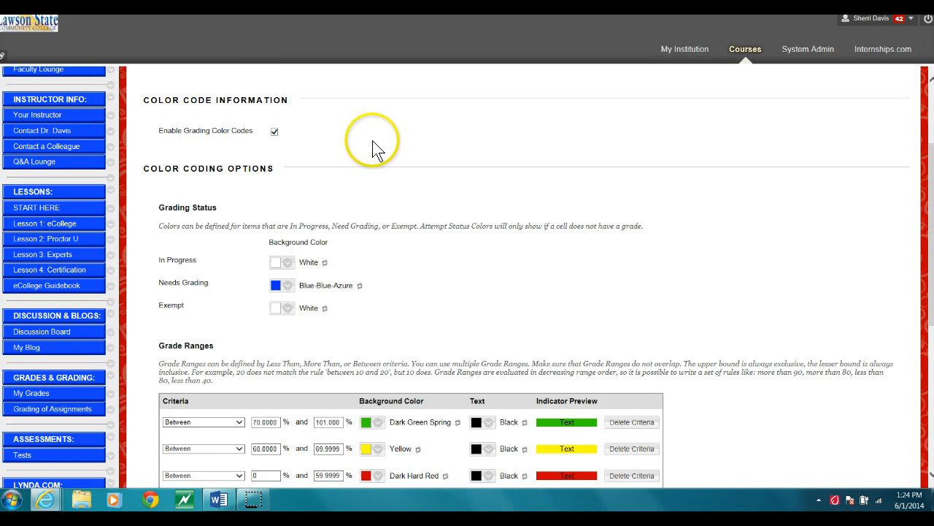
left_click_drag(931, 196, 931, 268)
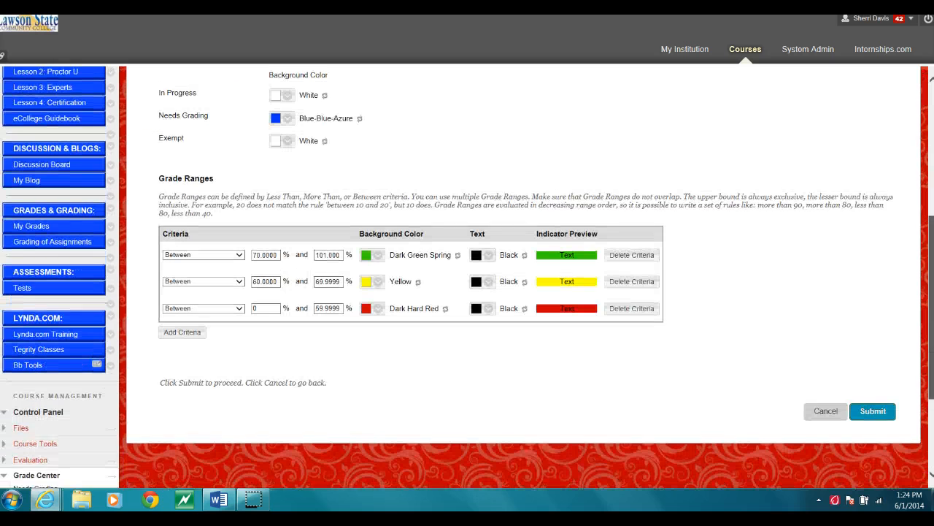
left_click(873, 411)
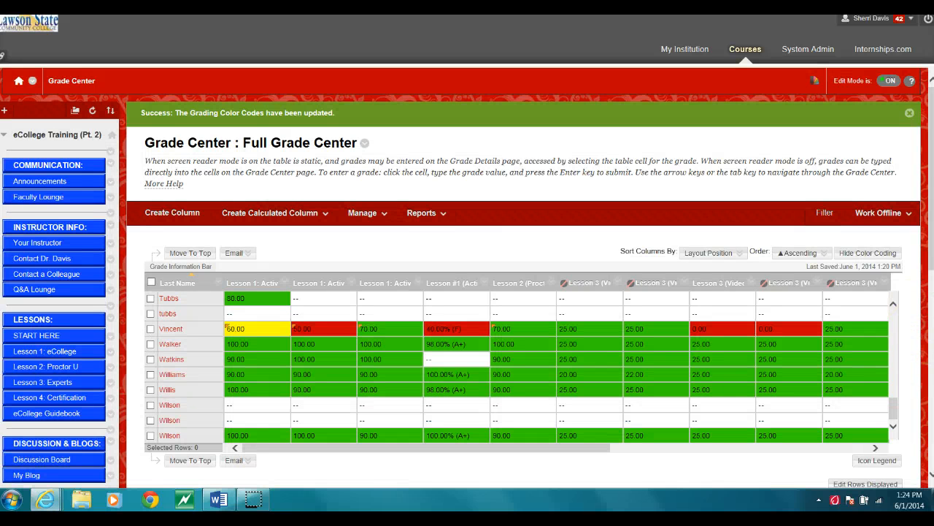
scroll(931, 212, "down", 3)
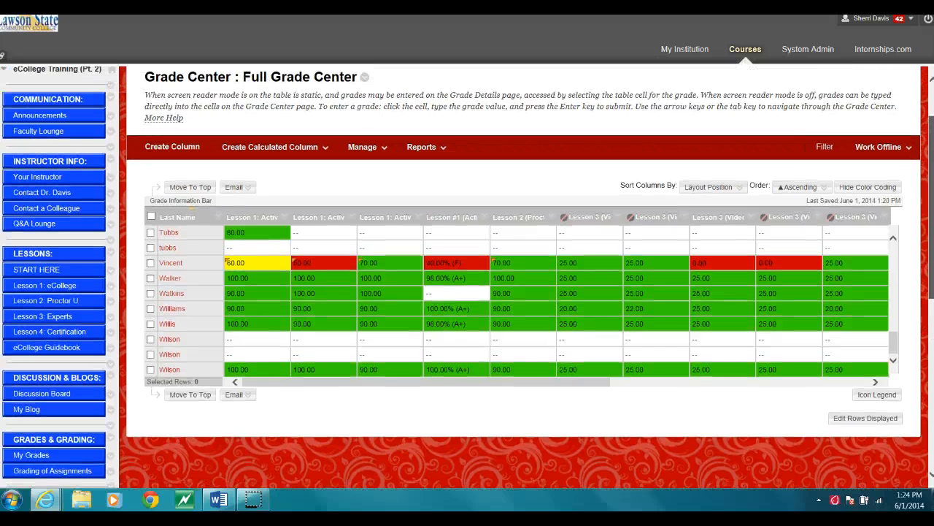